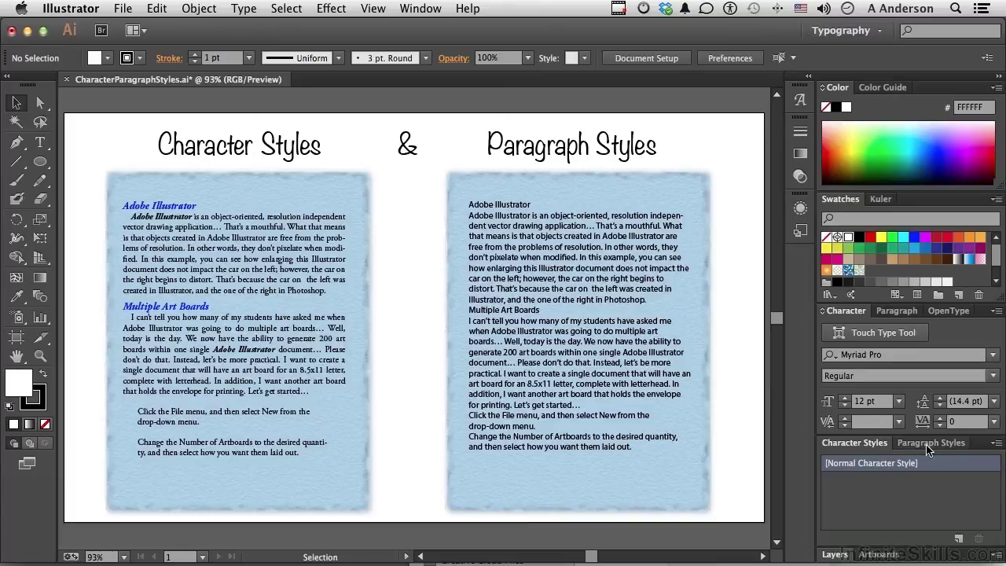
# - Float the Character Styles and Paragraph Styles panels as one group over the artboard
pyautogui.moveTo(855, 444); pyautogui.dragTo(362, 103)
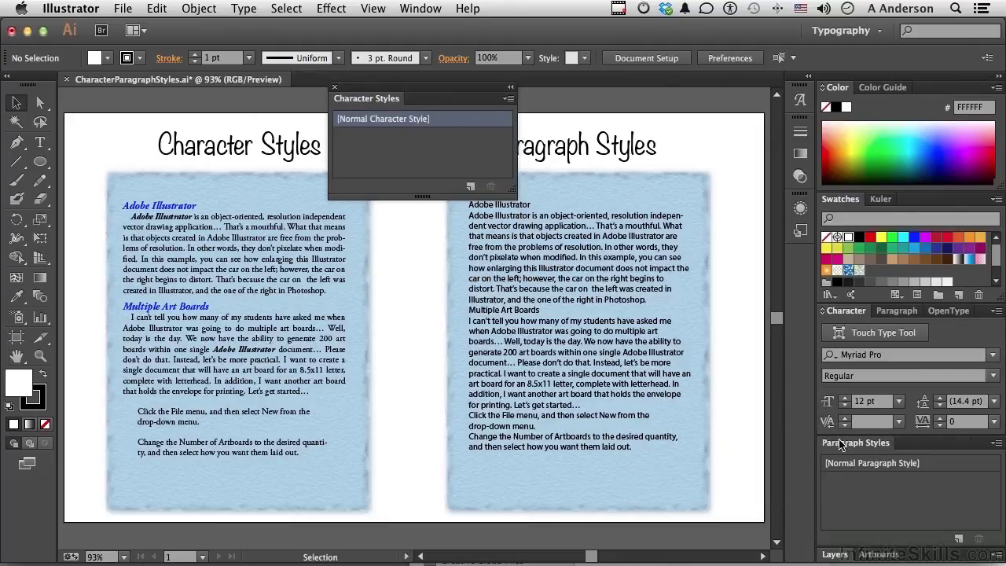
pyautogui.moveTo(839, 444); pyautogui.dragTo(360, 204)
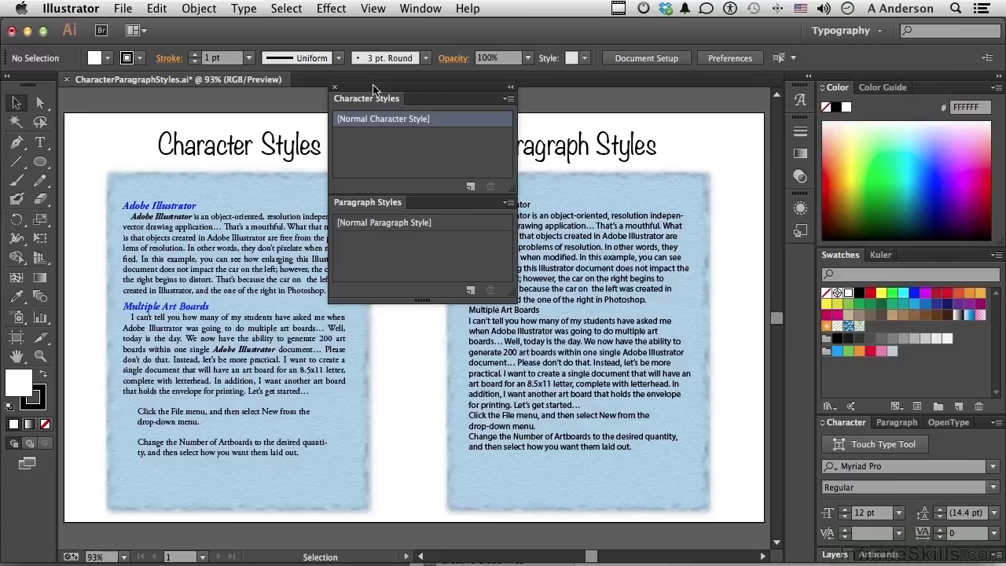
pyautogui.moveTo(374, 88); pyautogui.dragTo(409, 208)
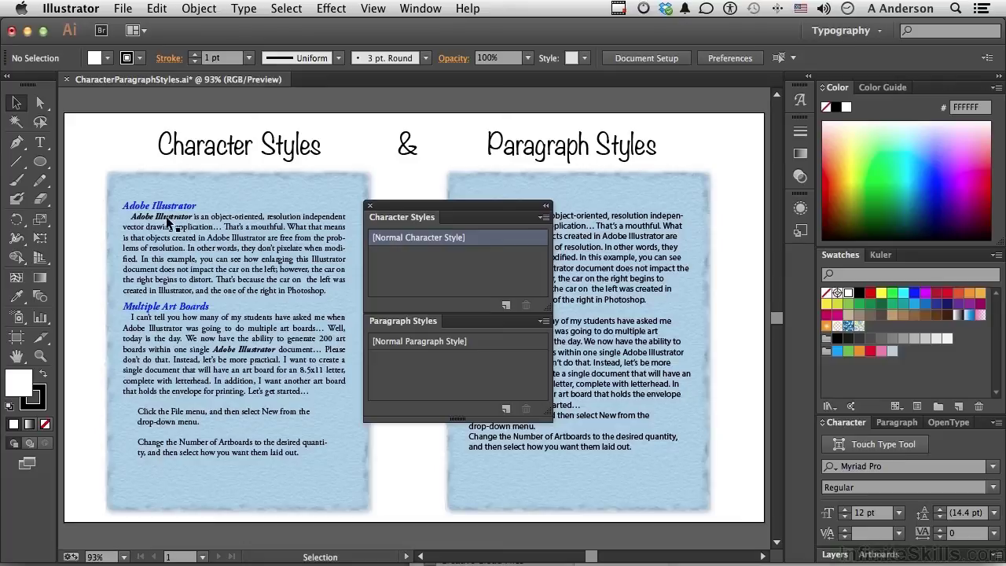
# - Create a paragraph style from the left 'Adobe Illustrator' heading and name it SubHeading_1
pyautogui.click(39, 143)
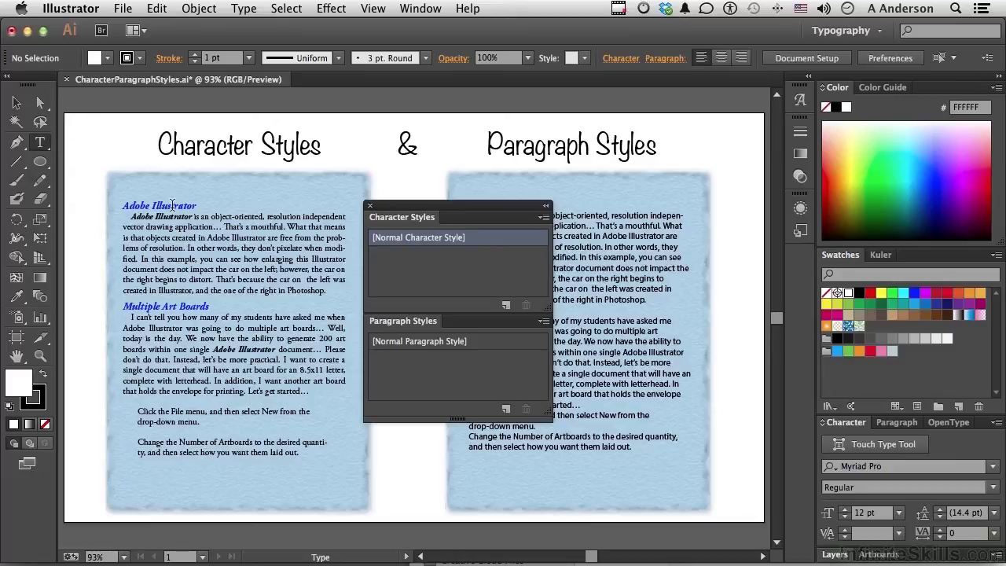
pyautogui.click(170, 204)
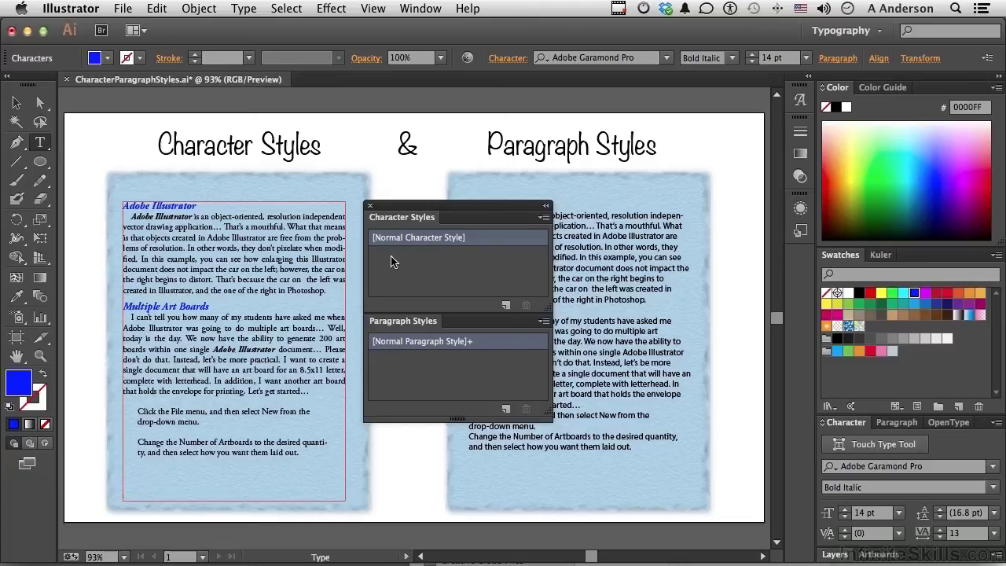
pyautogui.click(506, 410)
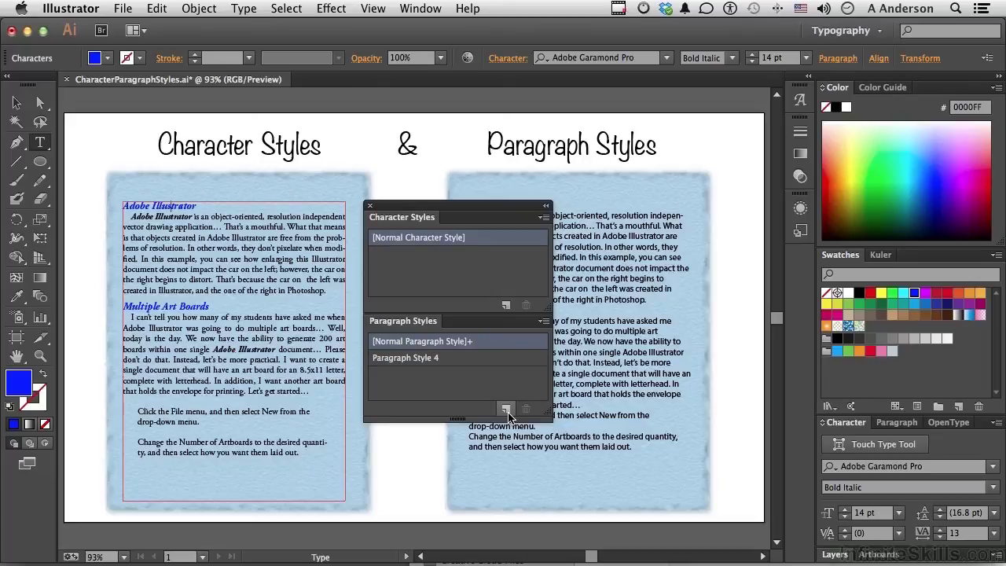
pyautogui.doubleClick(412, 359)
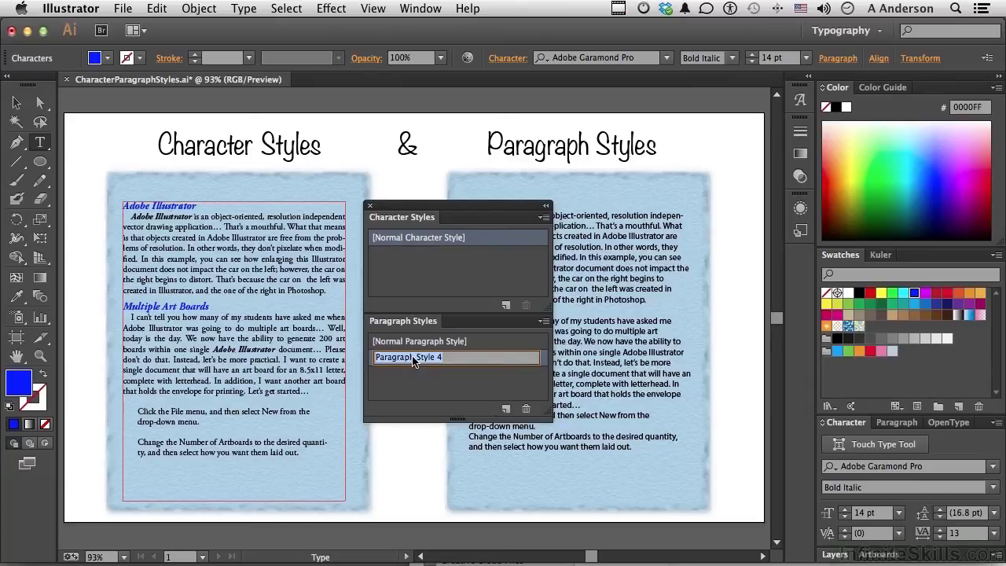
pyautogui.write('SubHeading_1')
pyautogui.press('Return')
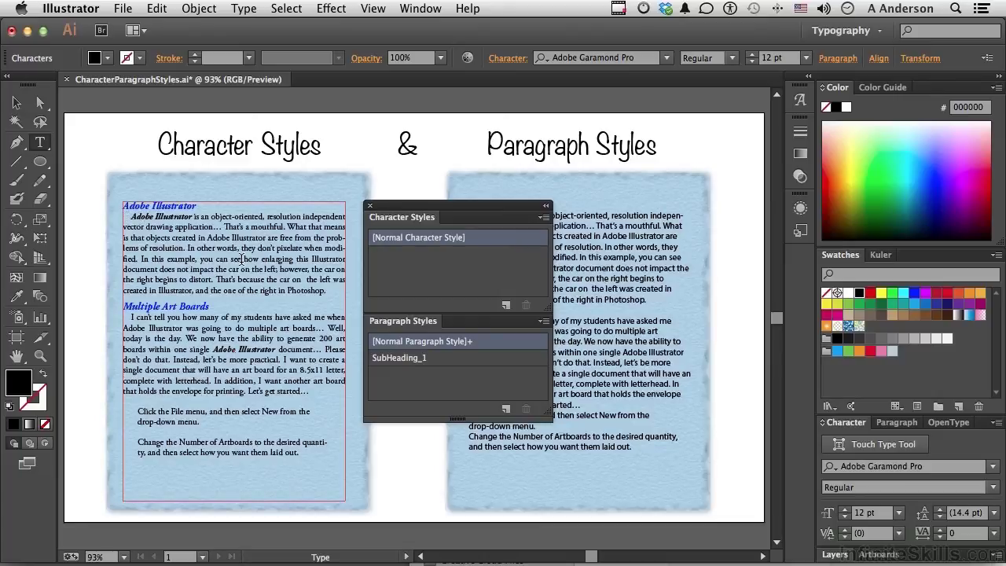
# - Add a new paragraph style and rename it from Paragraph Style 5 to BodyText_1
pyautogui.click(506, 409)
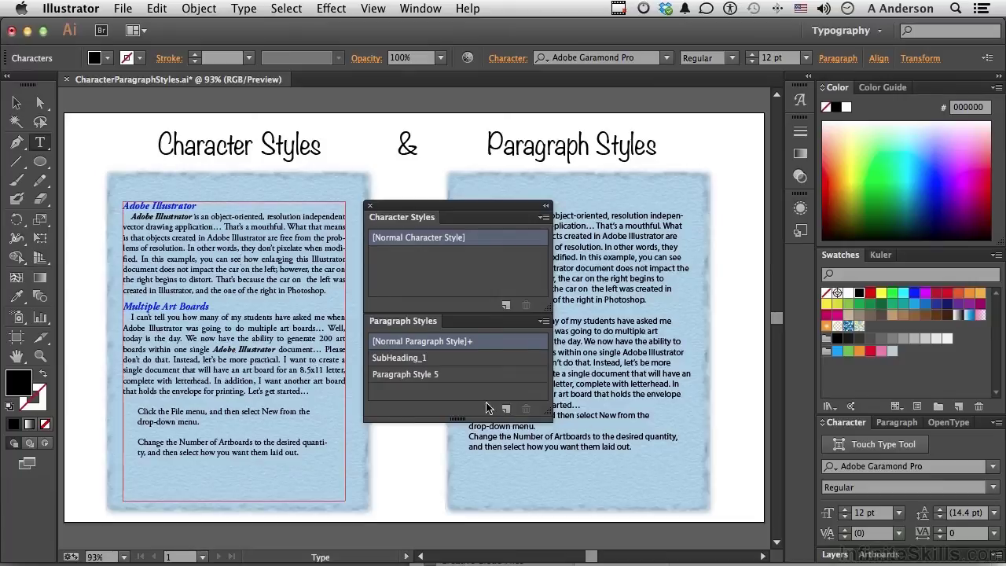
pyautogui.doubleClick(413, 375)
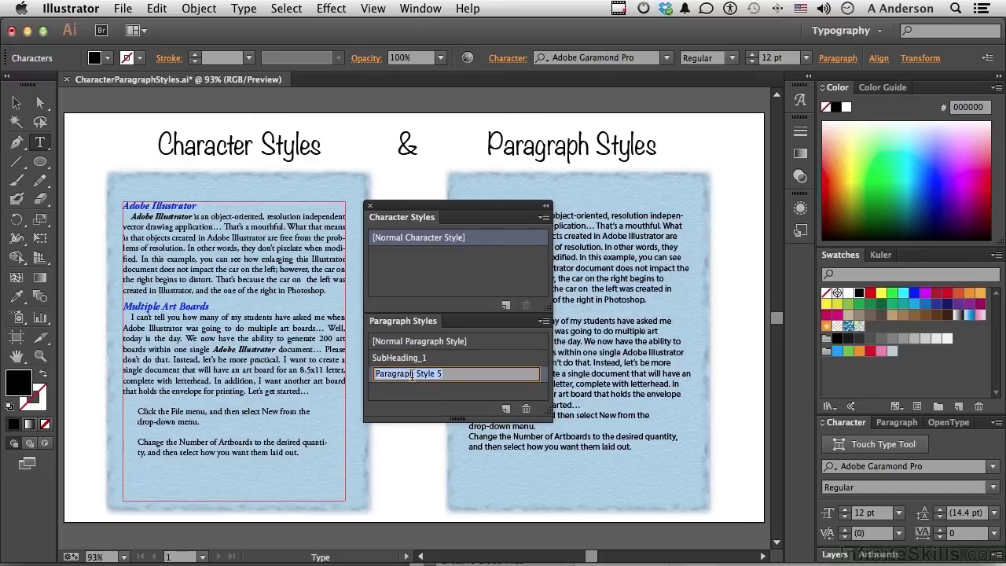
pyautogui.write('Body')
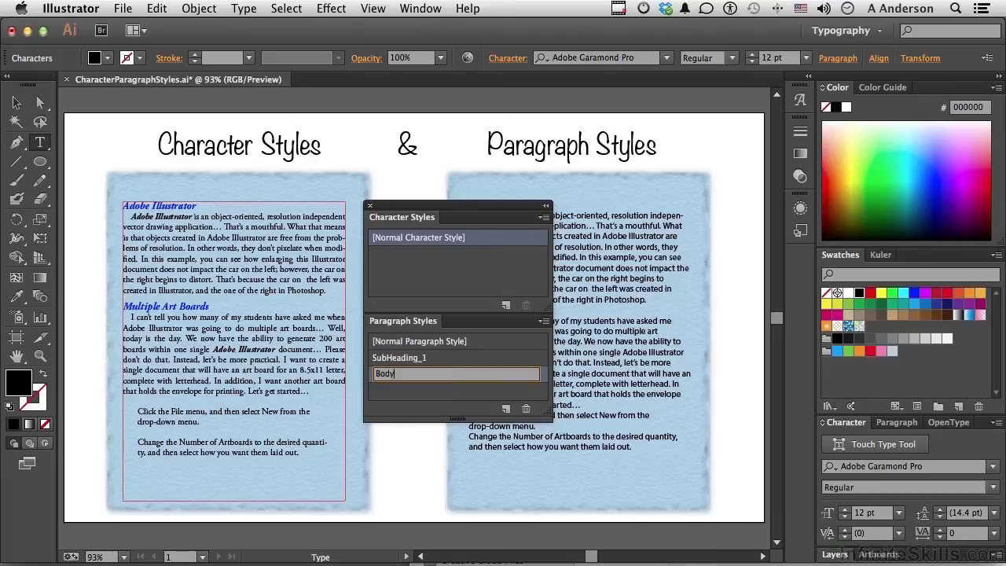
pyautogui.write('Text_1')
pyautogui.click(178, 419)
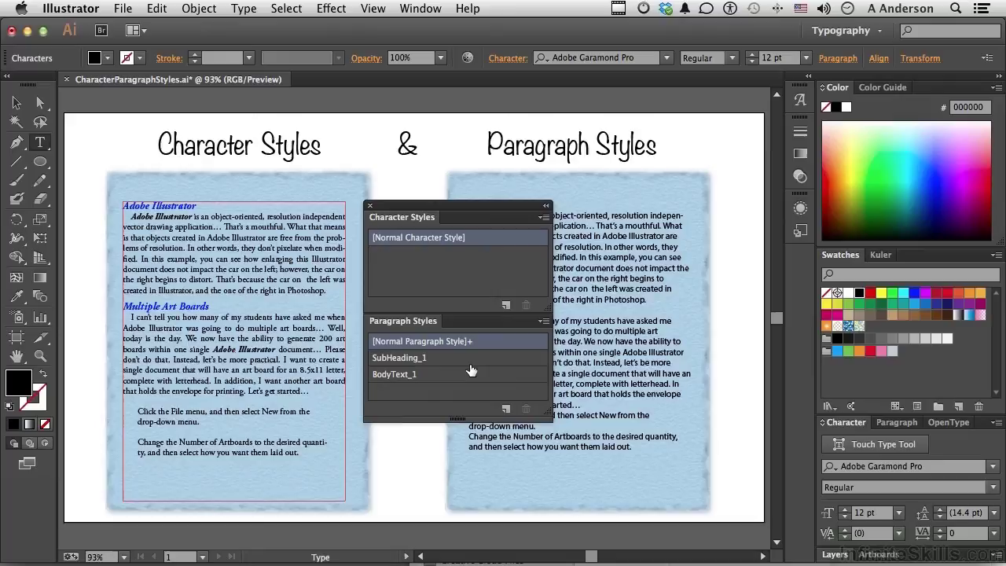
# - Add another paragraph style and rename Paragraph Style 6 to Indent
pyautogui.click(505, 409)
pyautogui.doubleClick(425, 392)
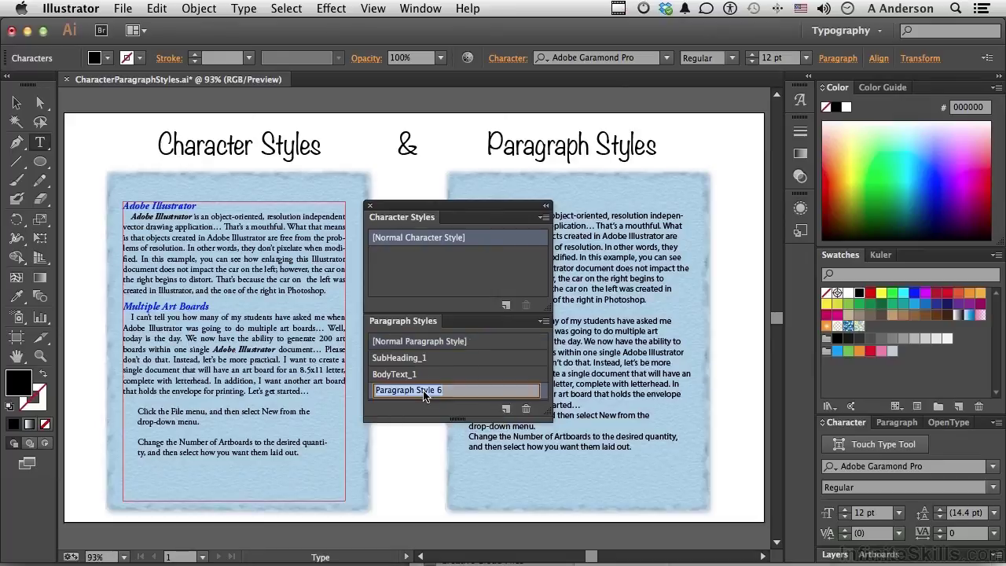
pyautogui.write('Indent')
# - Commit the Indent name, then make a Bold Italic character style from the bold italic 'Adobe Illustrator' words
pyautogui.click(166, 222)
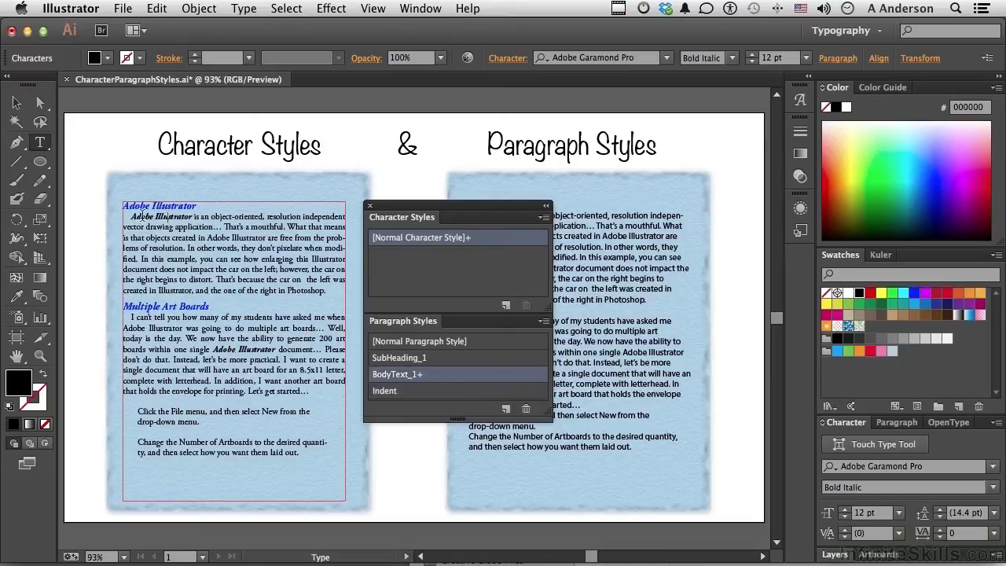
pyautogui.doubleClick(133, 216)
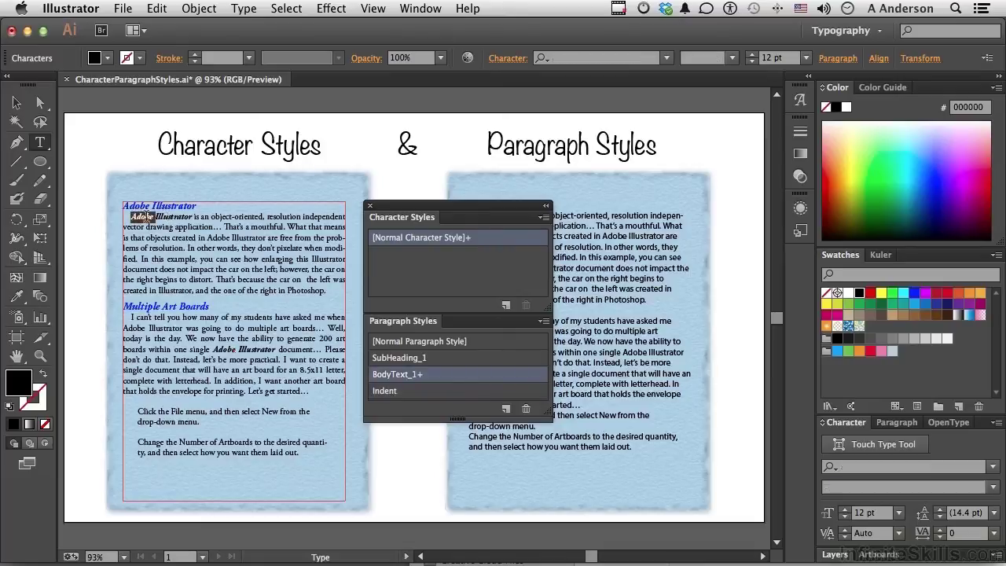
pyautogui.click(168, 218)
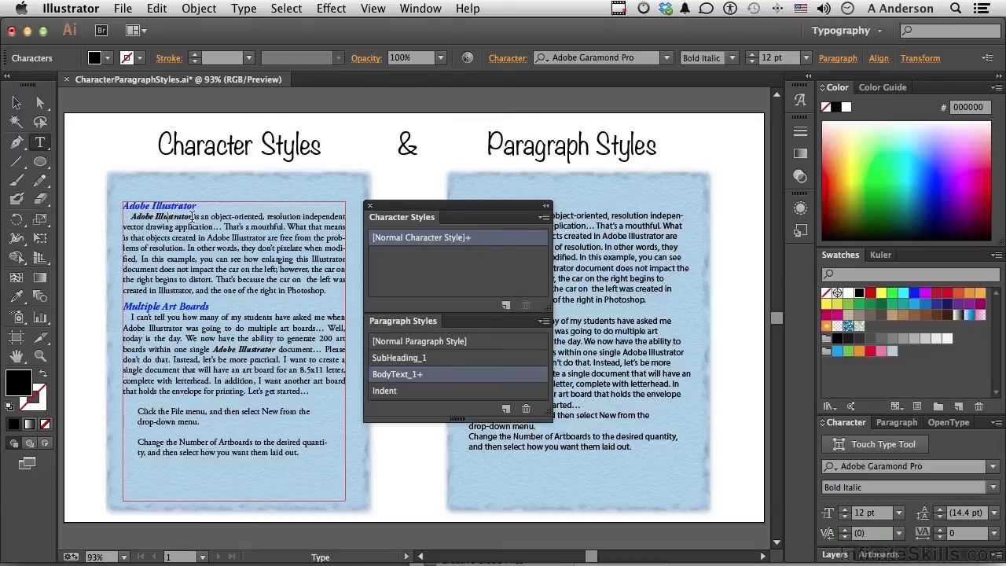
pyautogui.moveTo(192, 218); pyautogui.dragTo(127, 217)
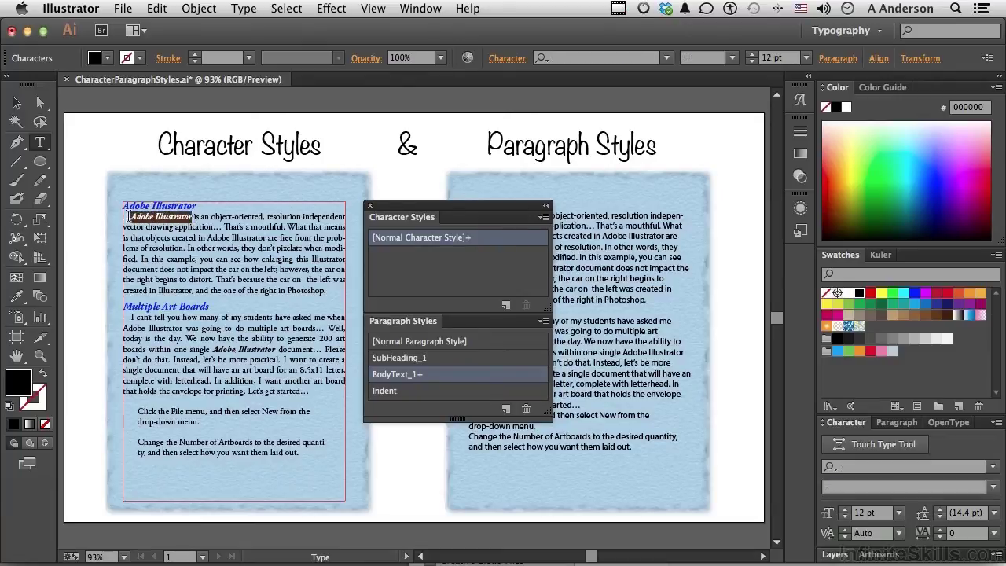
pyautogui.click(506, 305)
pyautogui.doubleClick(407, 259)
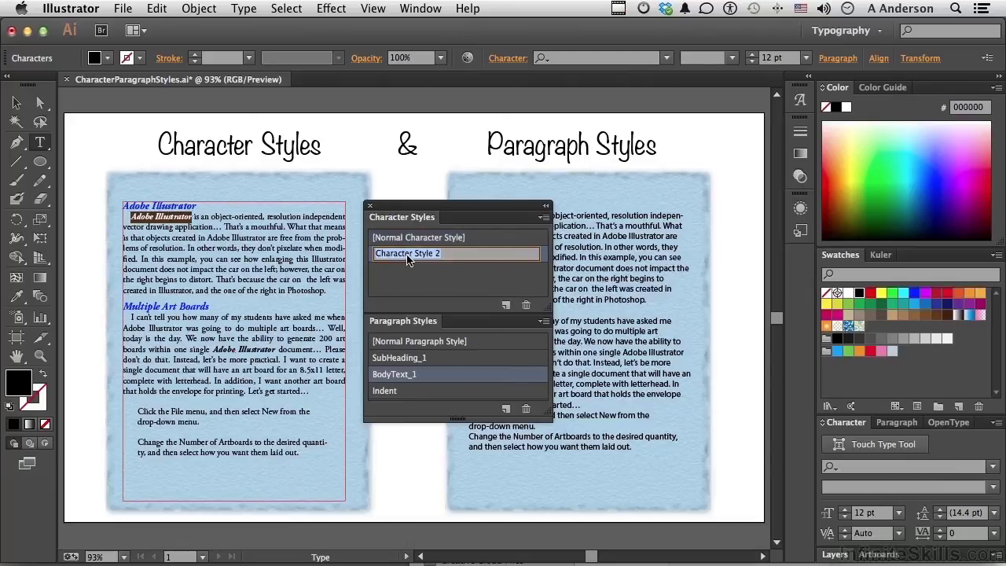
pyautogui.write('Bold Italic')
# - Apply SubHeading_1 to the right column's first heading and to Multiple Art Boards
pyautogui.moveTo(423, 210); pyautogui.dragTo(322, 175)
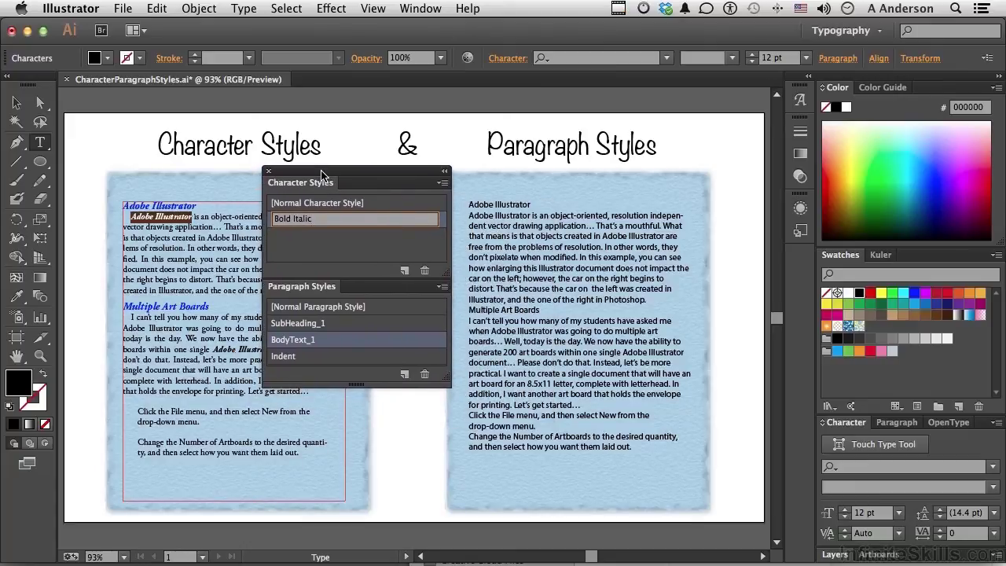
pyautogui.click(333, 250)
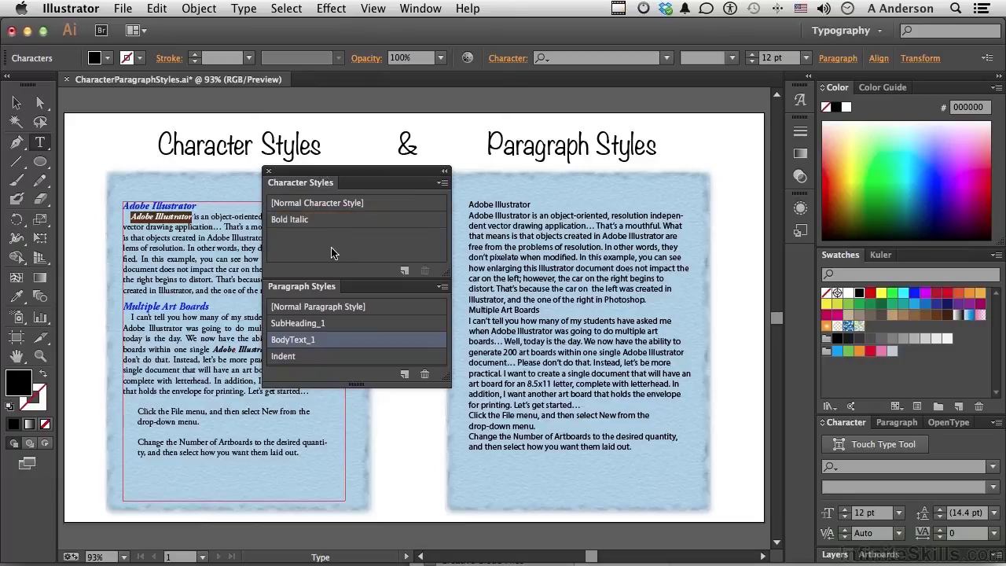
pyautogui.click(481, 209)
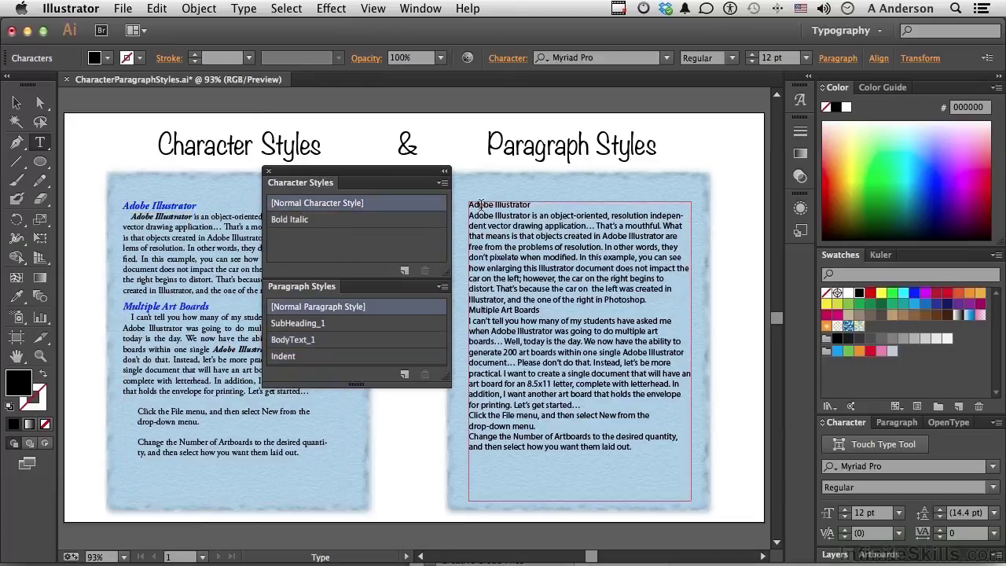
pyautogui.click(324, 323)
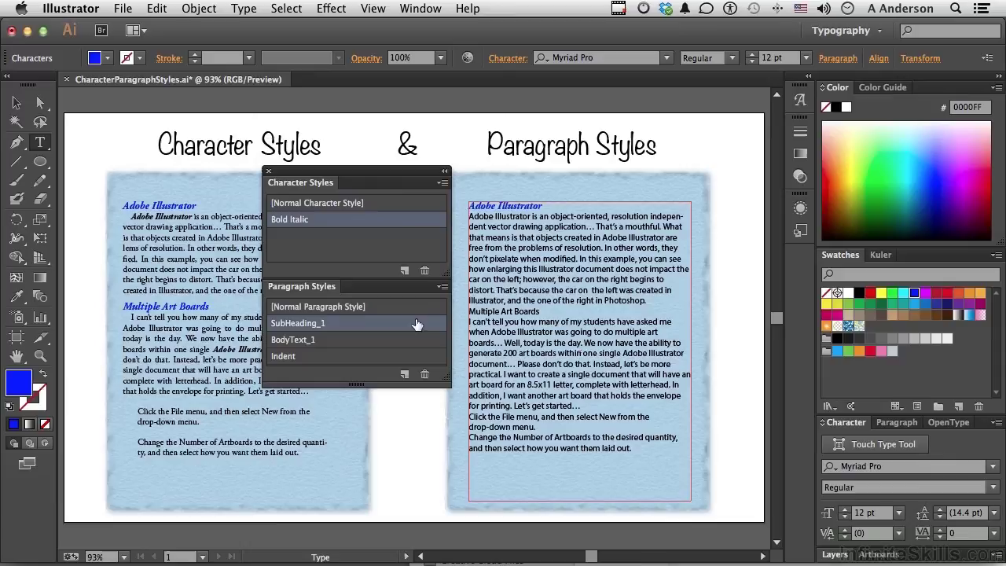
pyautogui.click(486, 311)
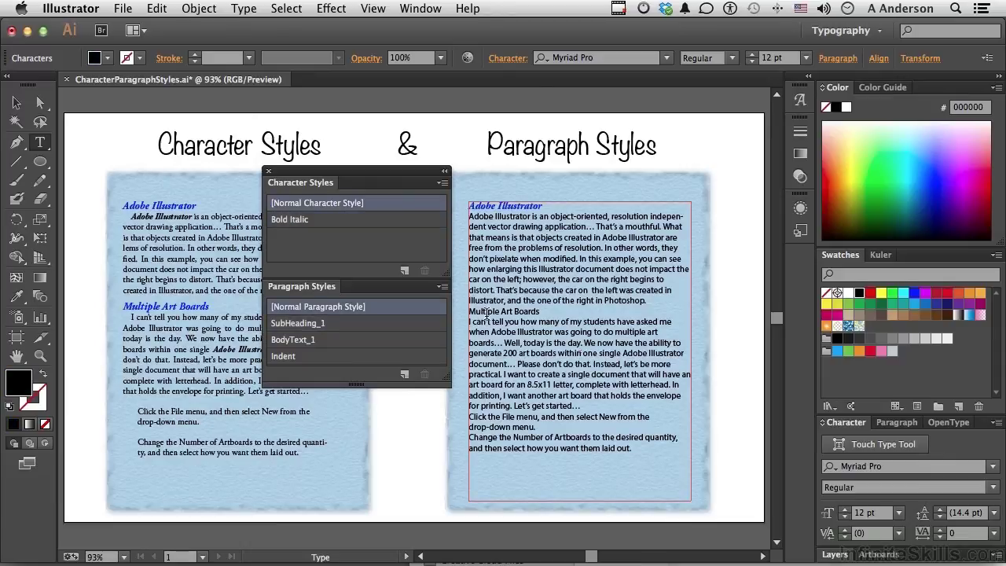
pyautogui.click(295, 324)
# - Apply BodyText_1 to the first two right-hand body paragraphs
pyautogui.click(590, 259)
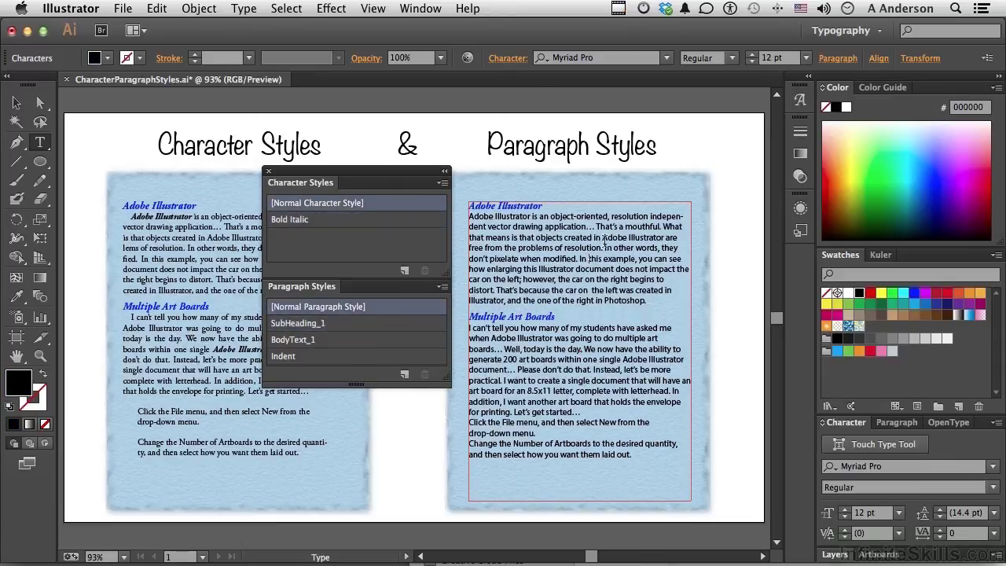
pyautogui.click(328, 339)
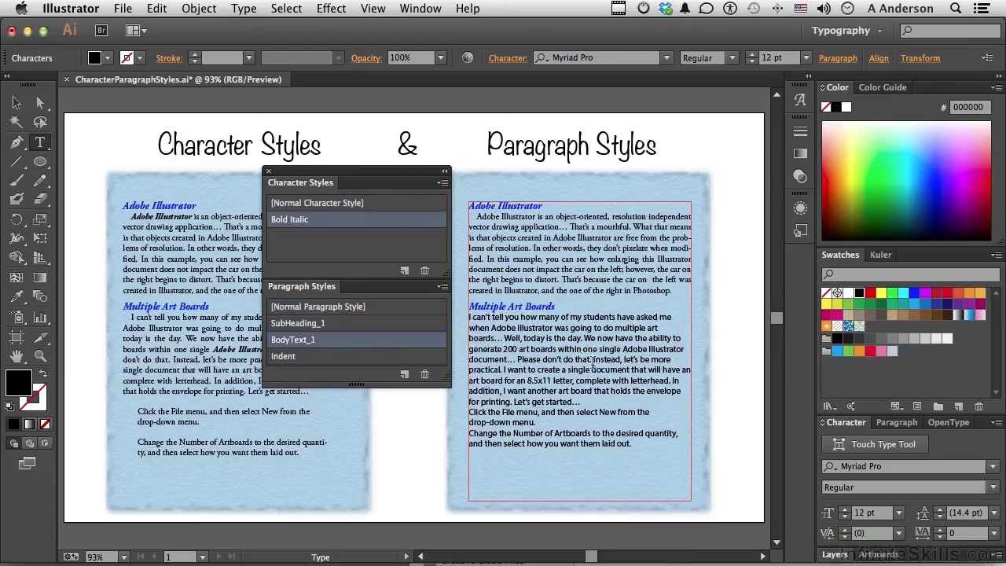
pyautogui.click(591, 363)
pyautogui.click(317, 342)
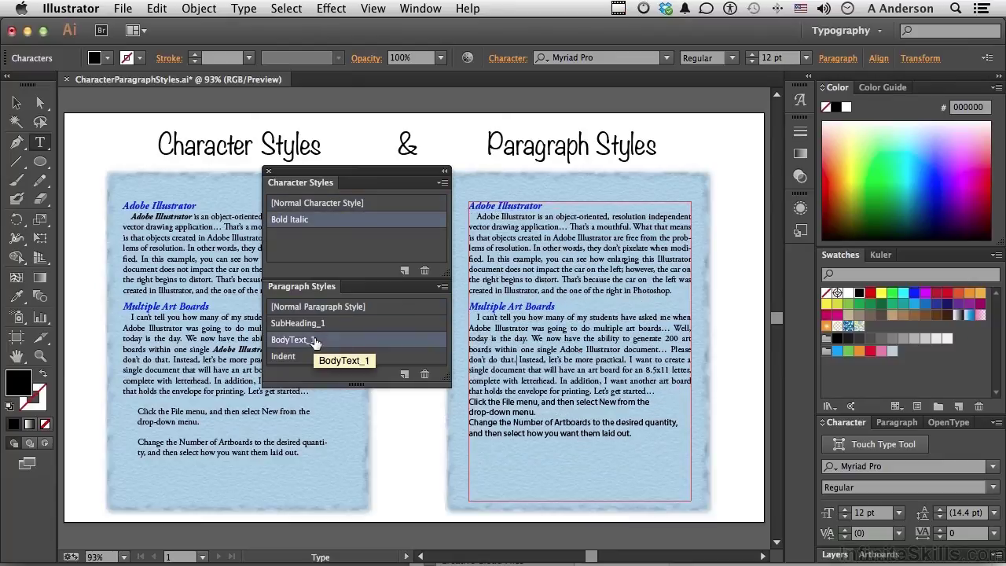
# - Apply the Indent style to the 'Click the File menu' and 'Change the Number' paragraphs
pyautogui.click(509, 403)
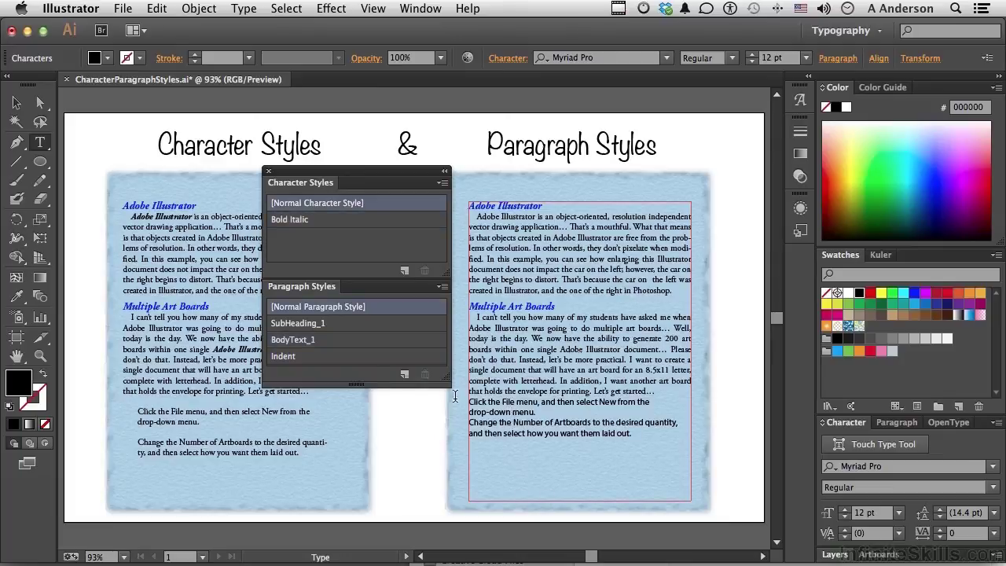
pyautogui.click(300, 358)
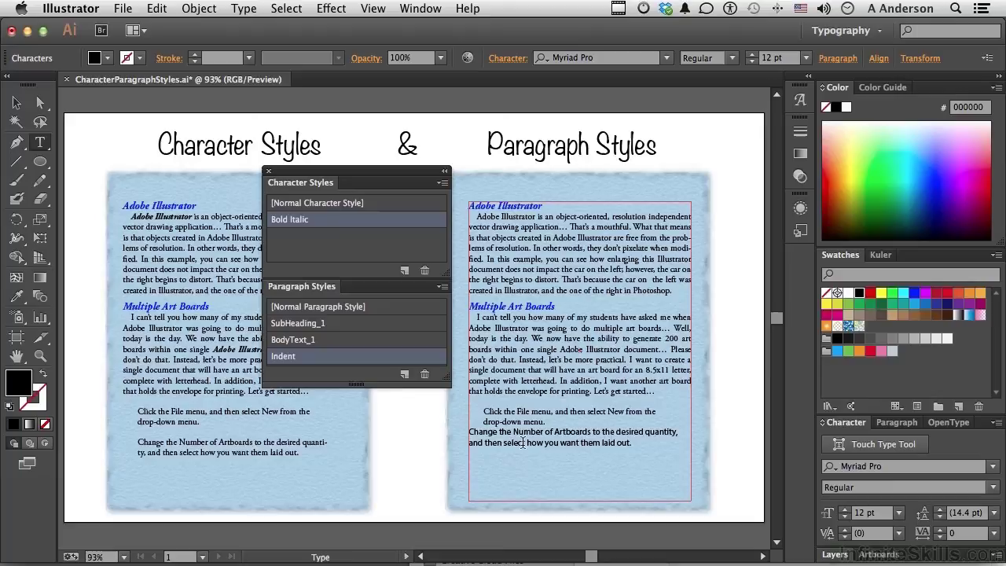
pyautogui.click(522, 443)
pyautogui.click(287, 359)
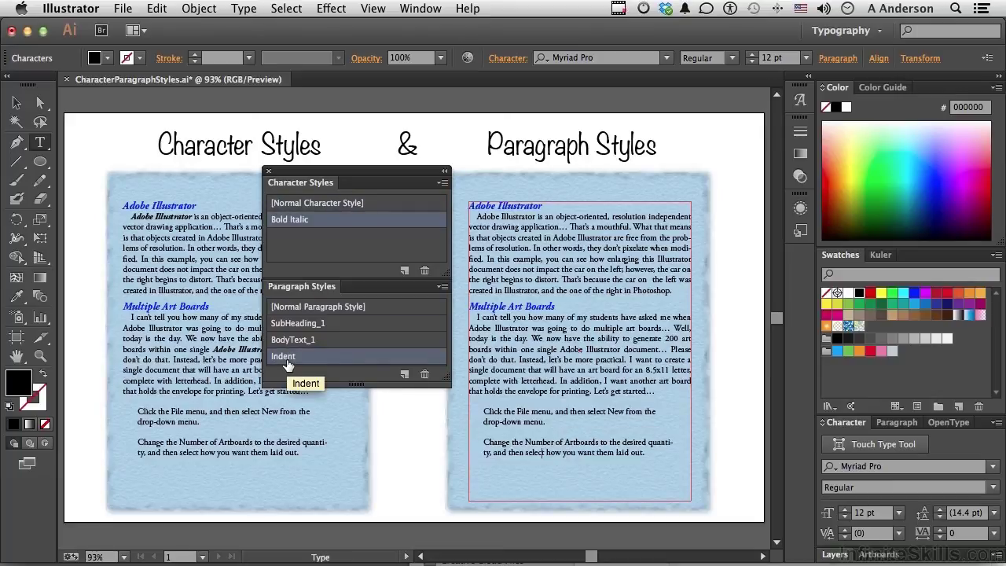
# - Apply the Bold Italic character style to 'Adobe Illustrator' in both right-hand body paragraphs
pyautogui.moveTo(537, 217); pyautogui.dragTo(475, 217)
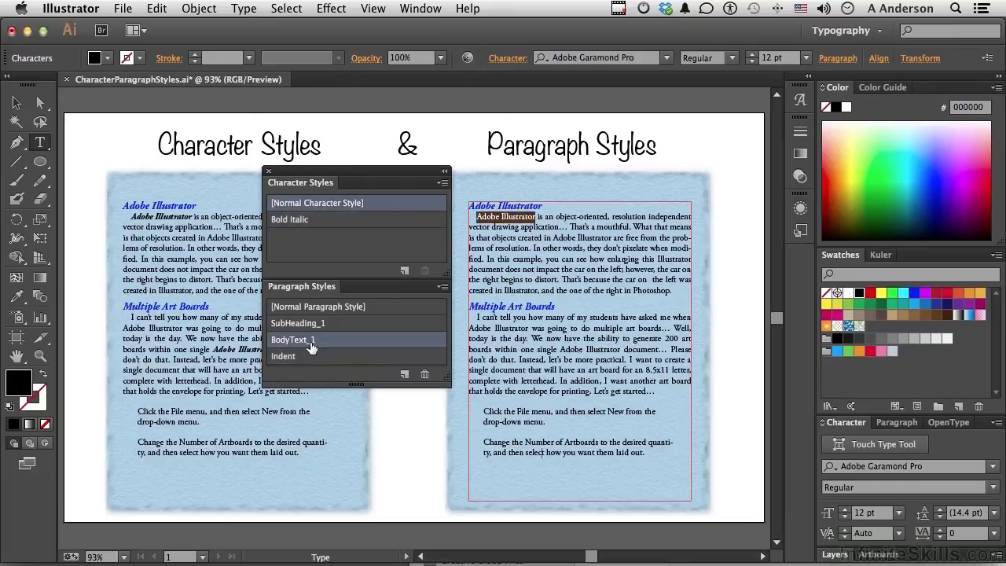
pyautogui.click(291, 220)
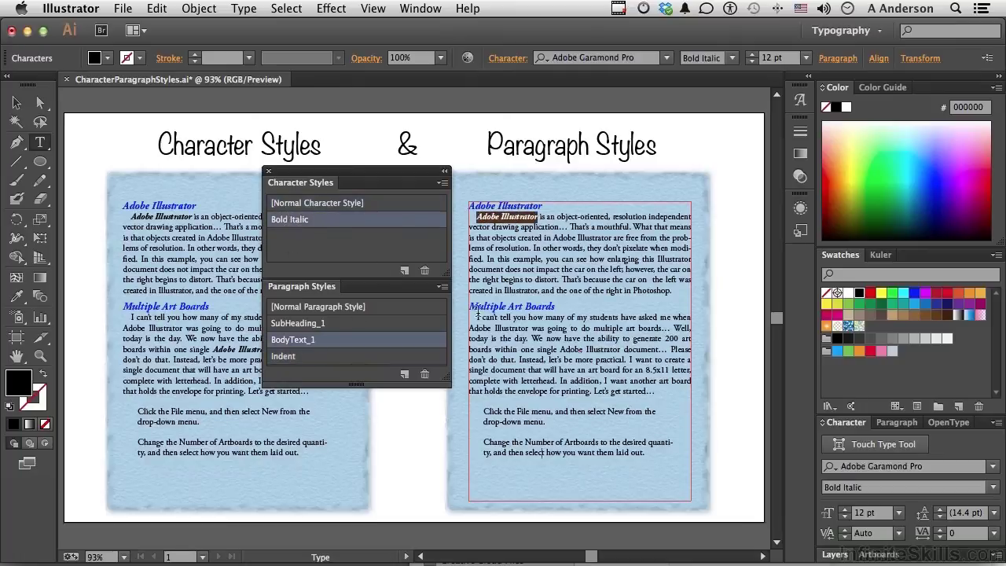
pyautogui.moveTo(529, 329); pyautogui.dragTo(469, 329)
pyautogui.click(290, 220)
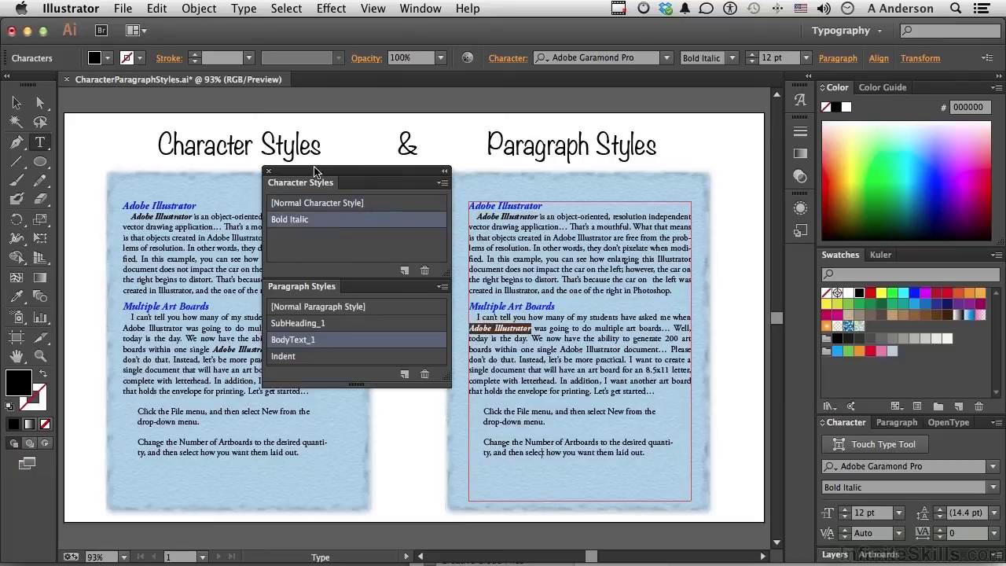
pyautogui.moveTo(315, 171); pyautogui.dragTo(393, 229)
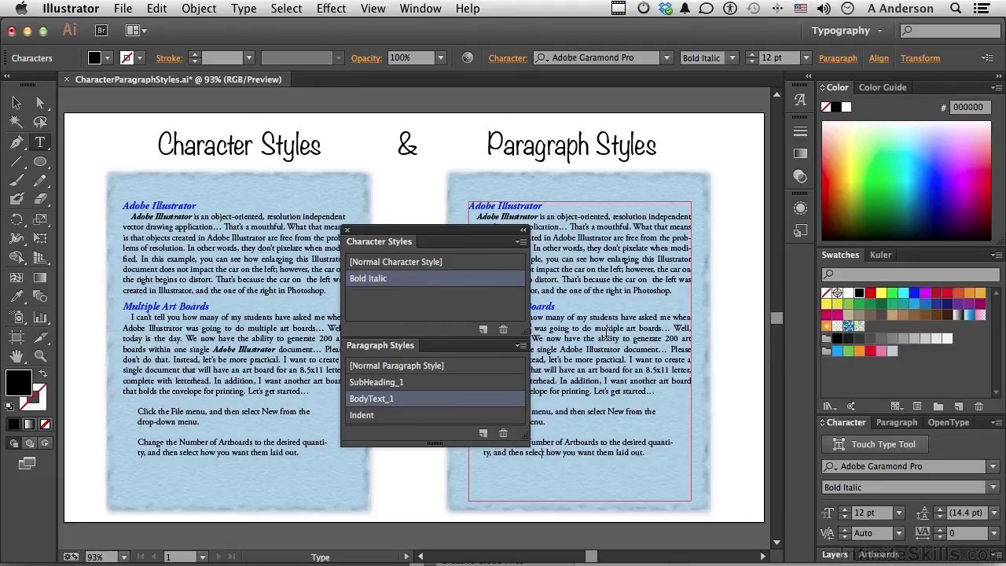
pyautogui.click(522, 243)
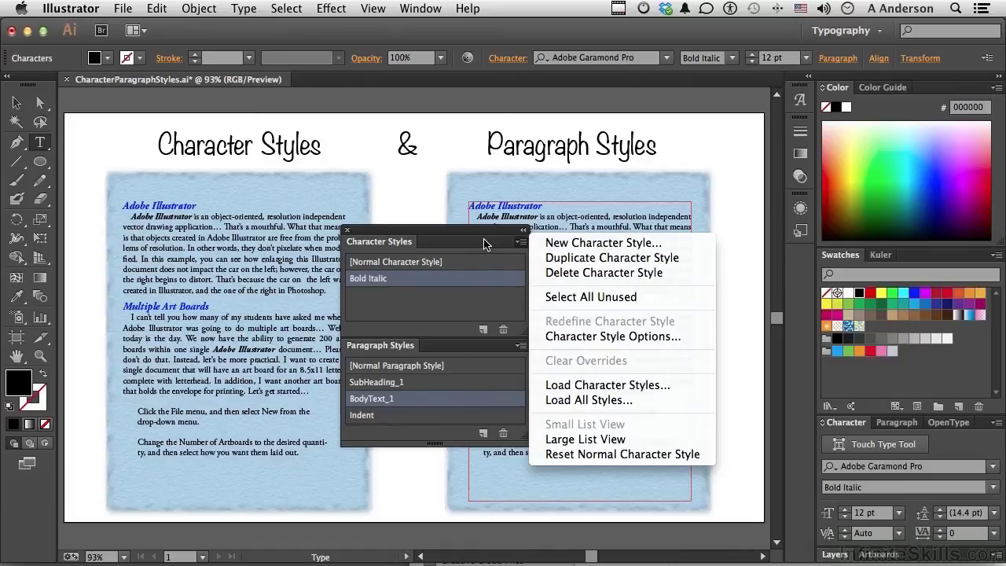
pyautogui.click(417, 201)
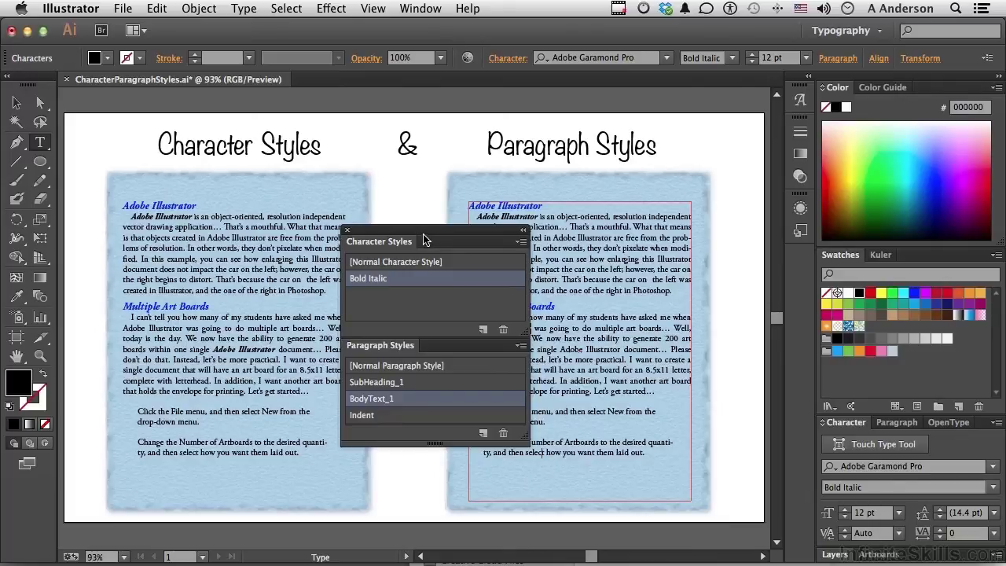
# - Shift the styles panel group left off the right-hand text and deselect the phrase
pyautogui.moveTo(417, 231); pyautogui.dragTo(187, 239)
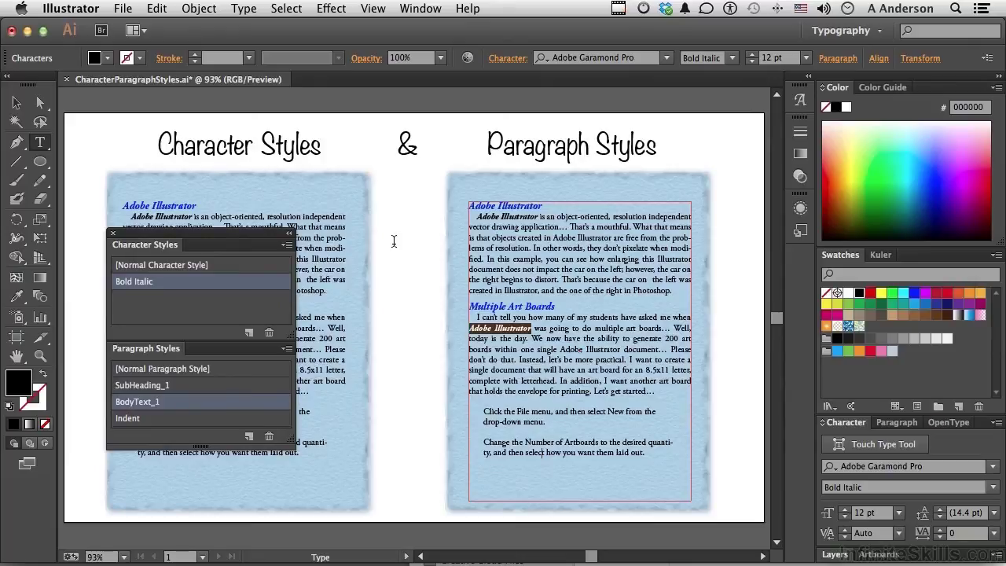
pyautogui.click(513, 260)
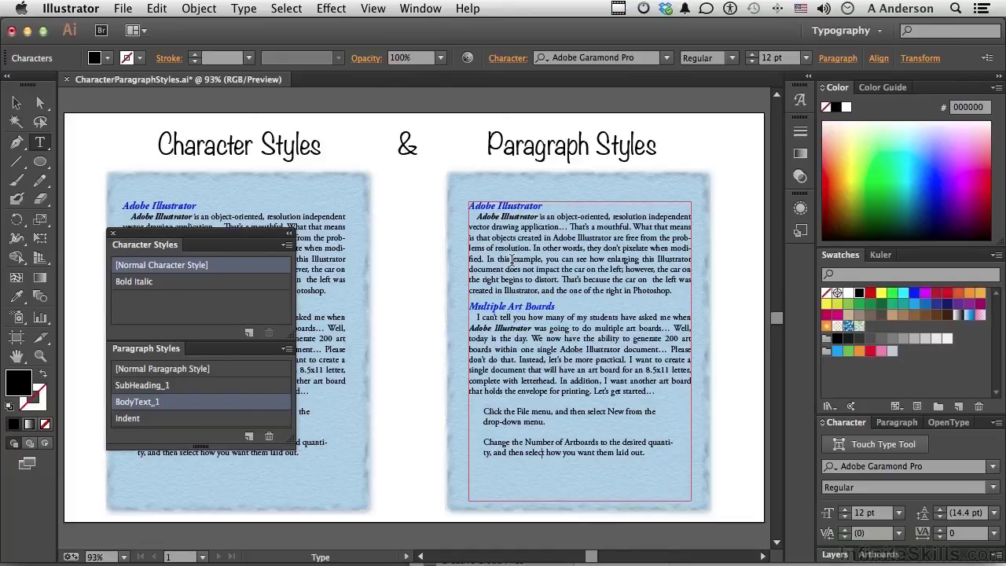
pyautogui.click(512, 259)
pyautogui.click(178, 388)
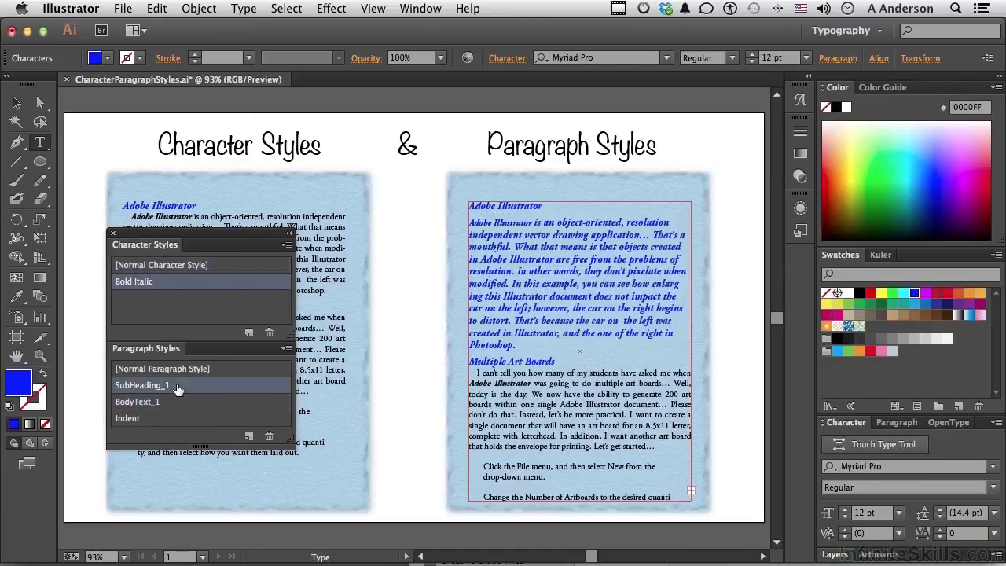
pyautogui.press('super+z')
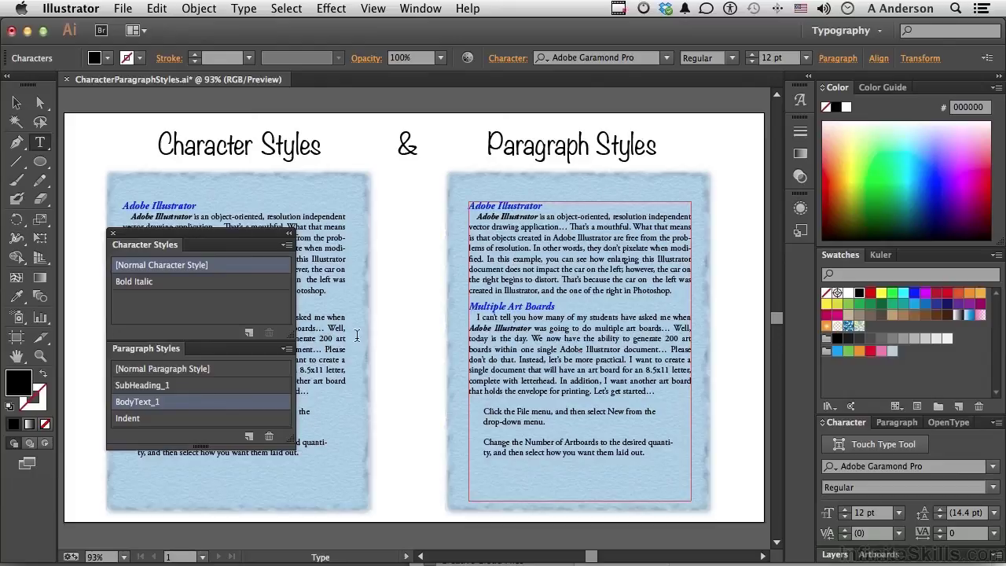
pyautogui.click(15, 103)
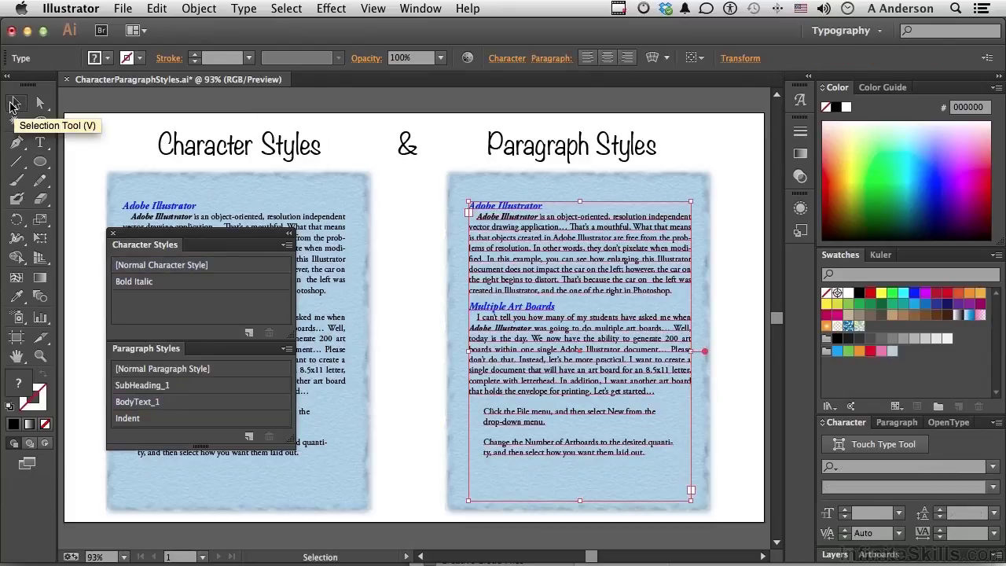
pyautogui.click(422, 214)
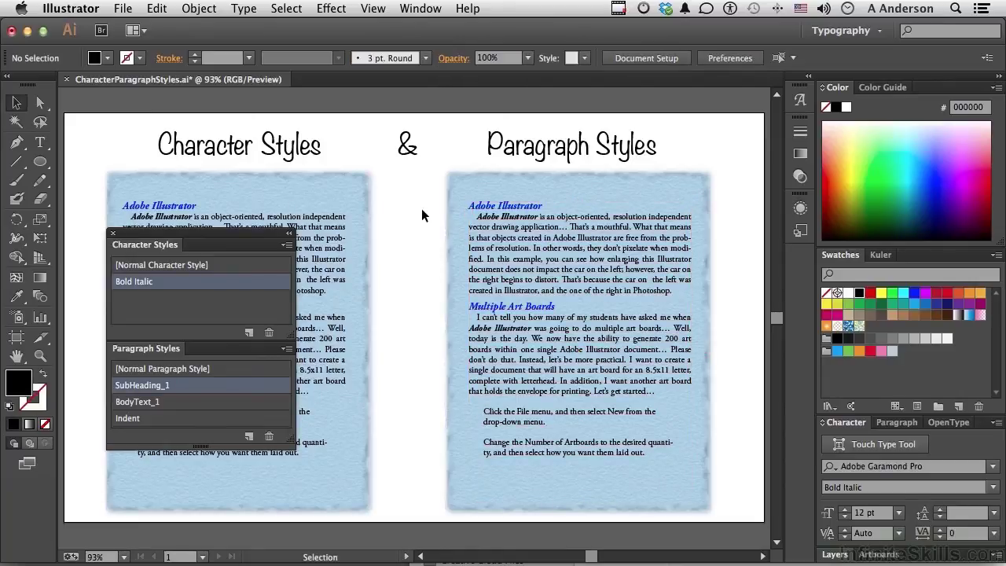
# - Set the SubHeading_1 paragraph style's character colour to RGB Red
pyautogui.doubleClick(188, 386)
pyautogui.moveTo(485, 122); pyautogui.dragTo(488, 84)
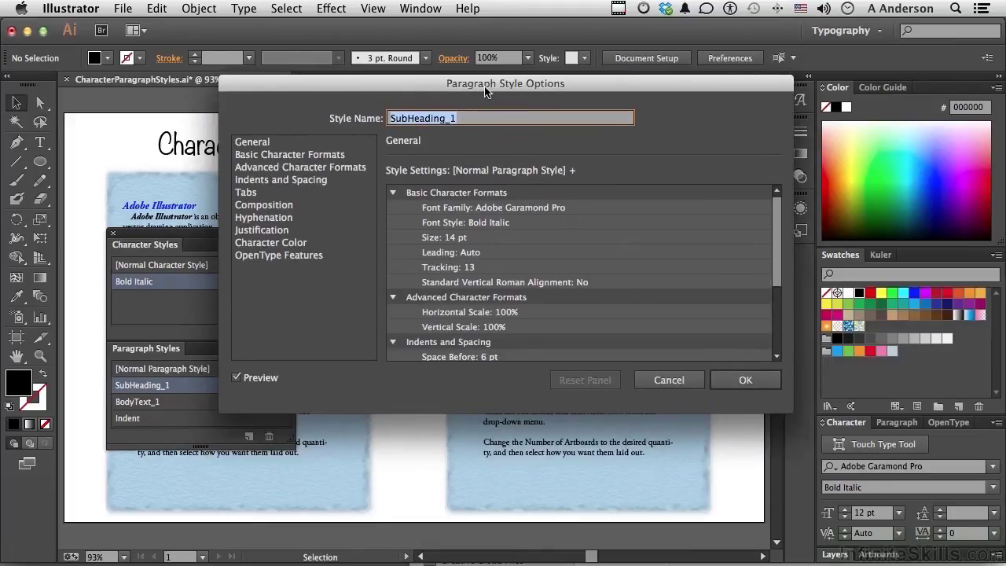
pyautogui.click(296, 156)
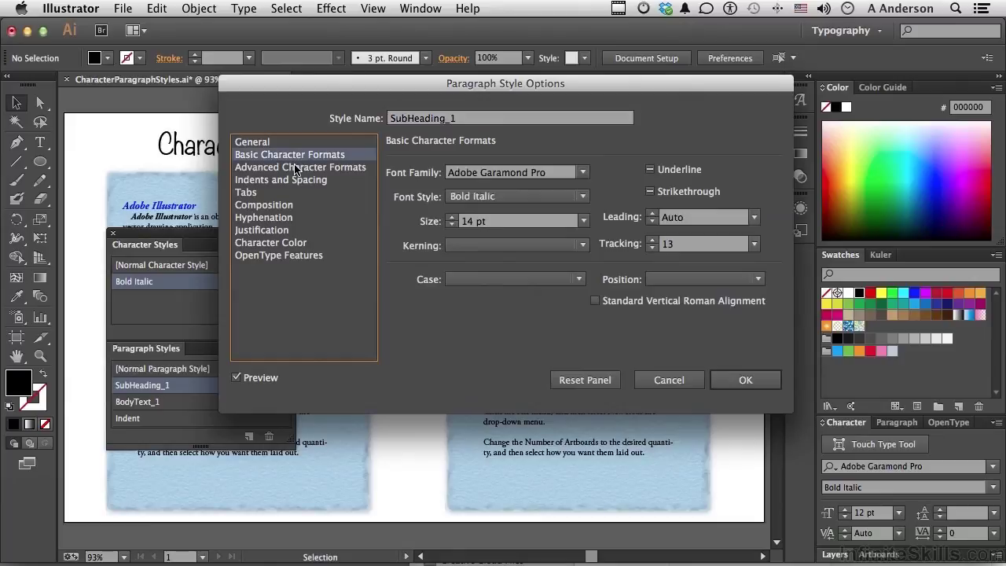
pyautogui.click(296, 167)
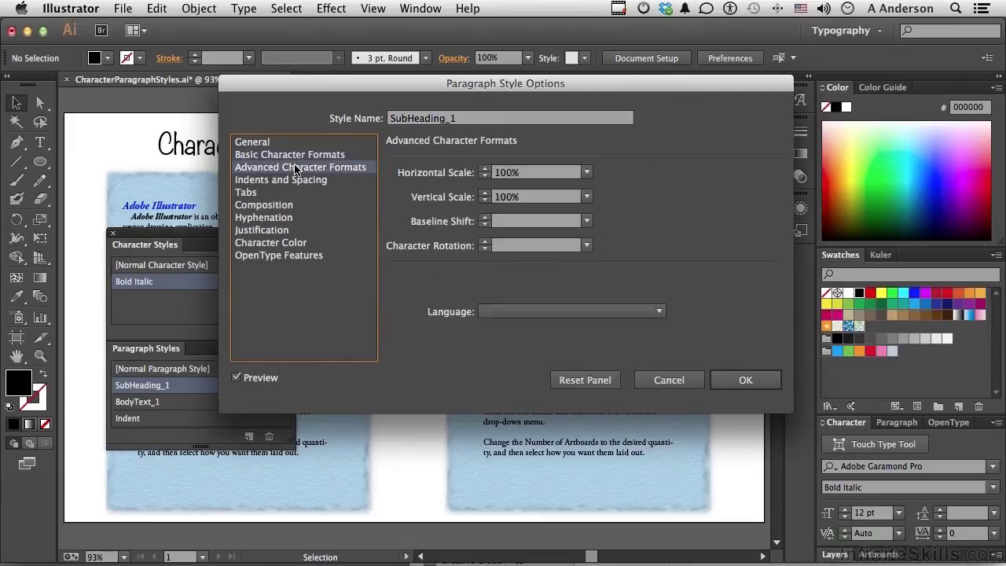
pyautogui.click(300, 245)
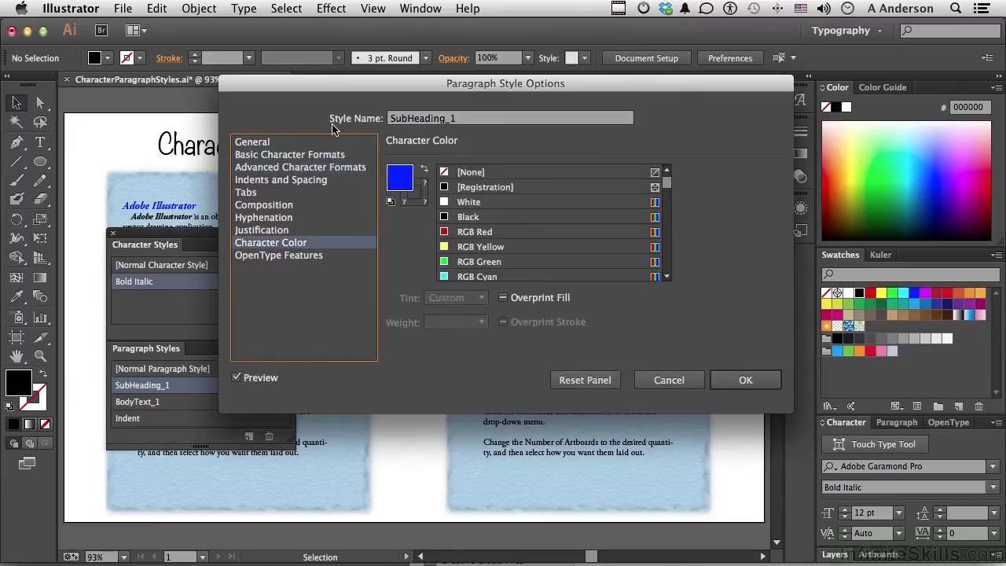
pyautogui.moveTo(332, 85); pyautogui.dragTo(302, 241)
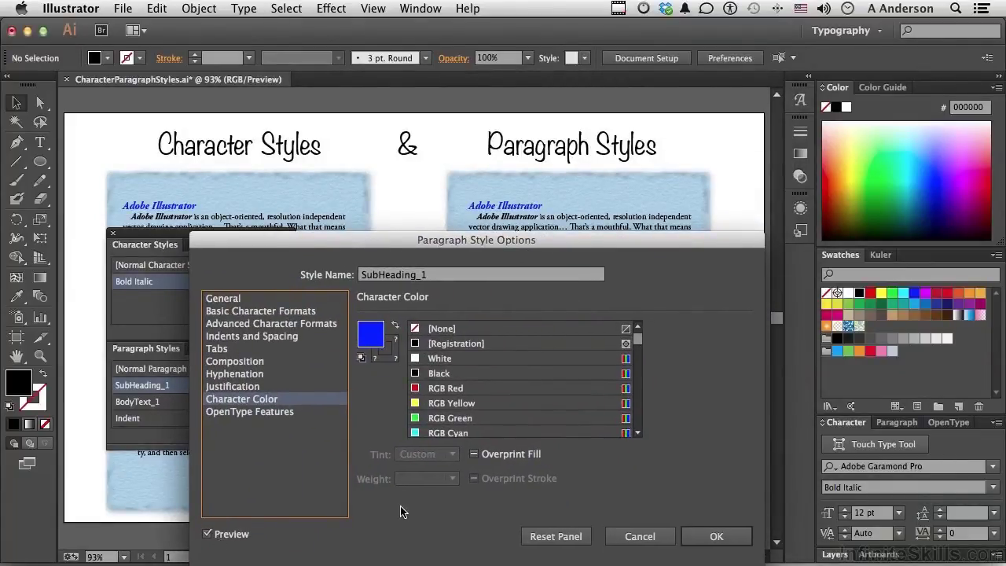
pyautogui.click(434, 389)
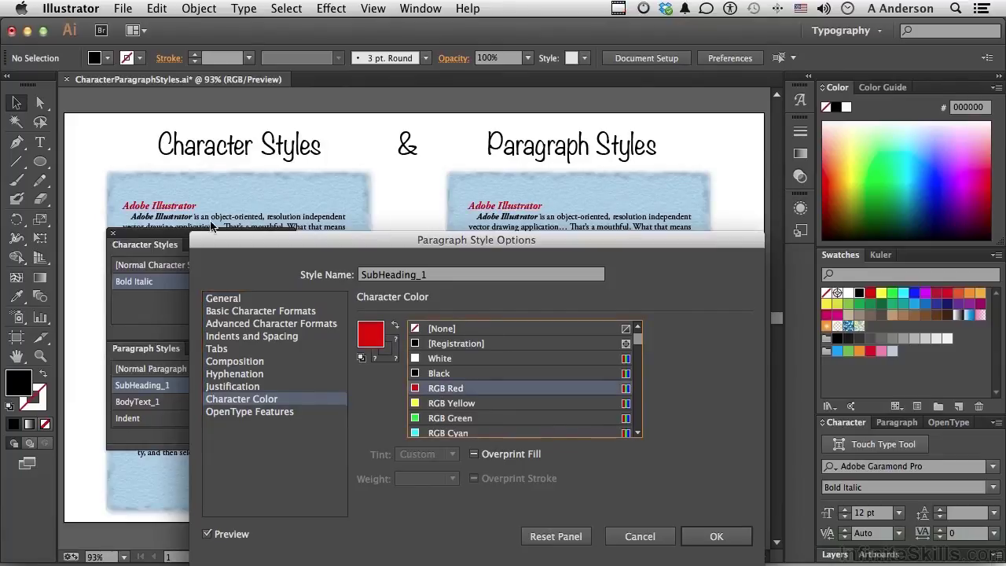
pyautogui.click(716, 536)
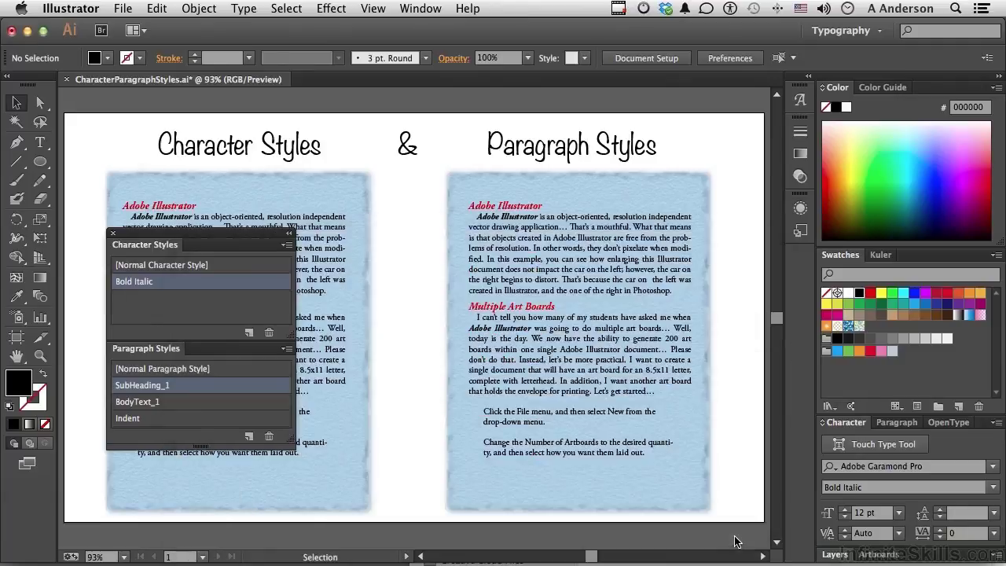